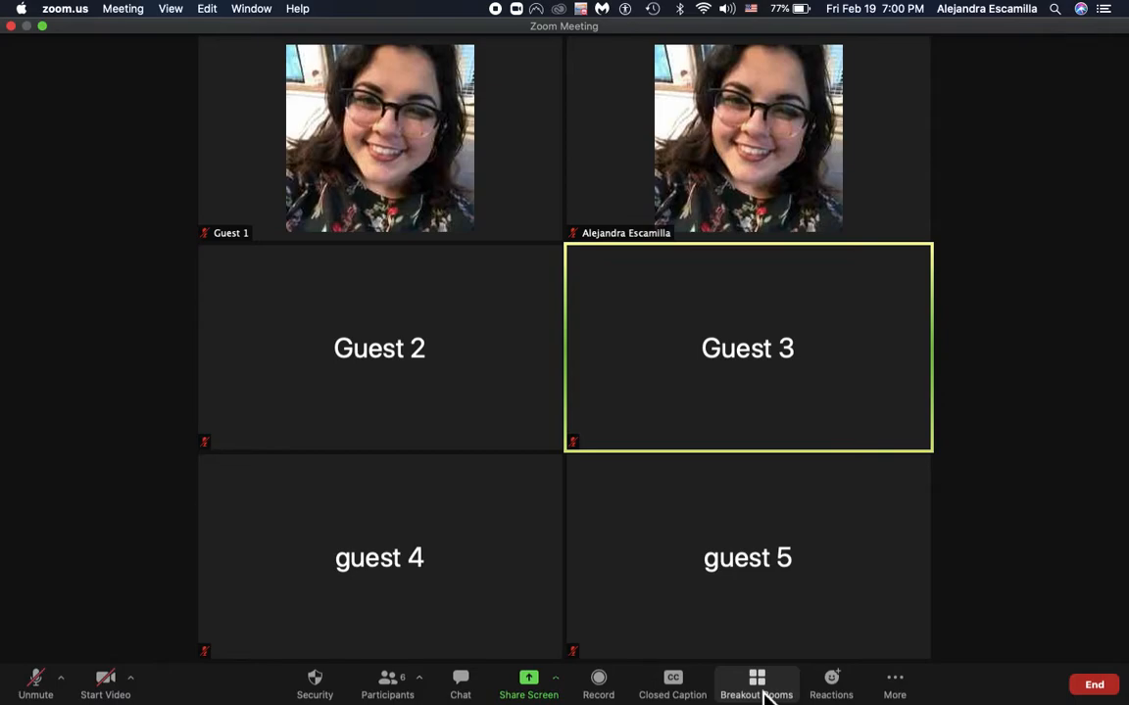
# - Add a second breakout room and rename the two rooms Ale 1 and Ale 2
pyautogui.click(765, 686)
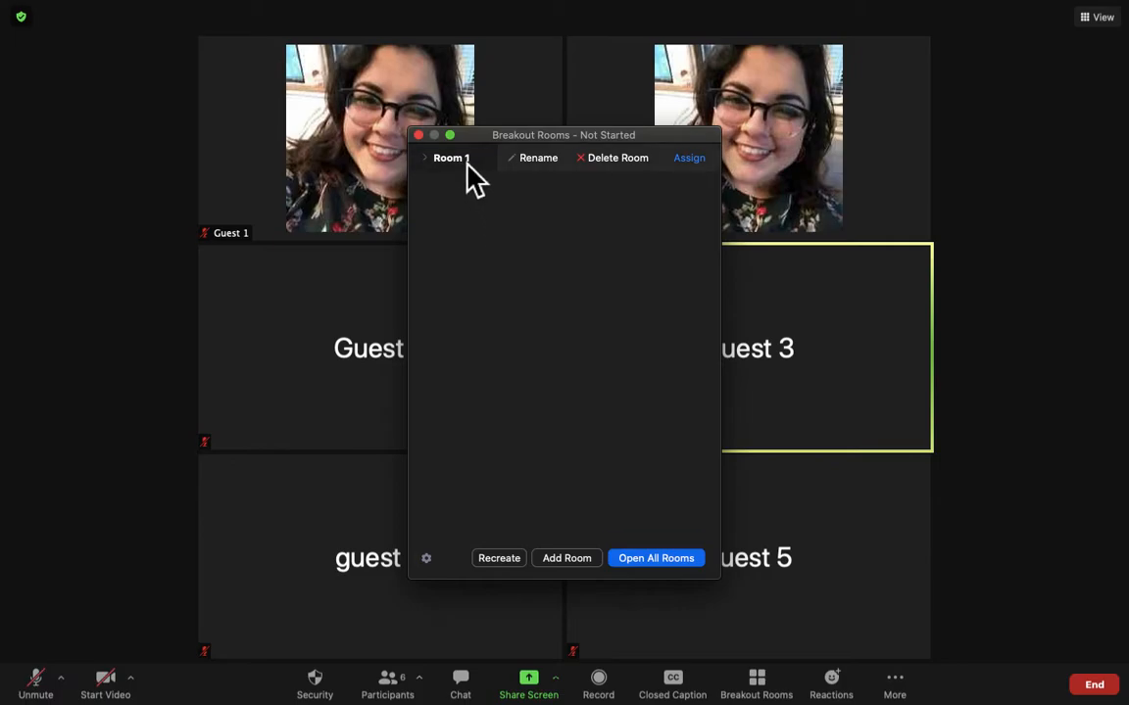
pyautogui.click(572, 560)
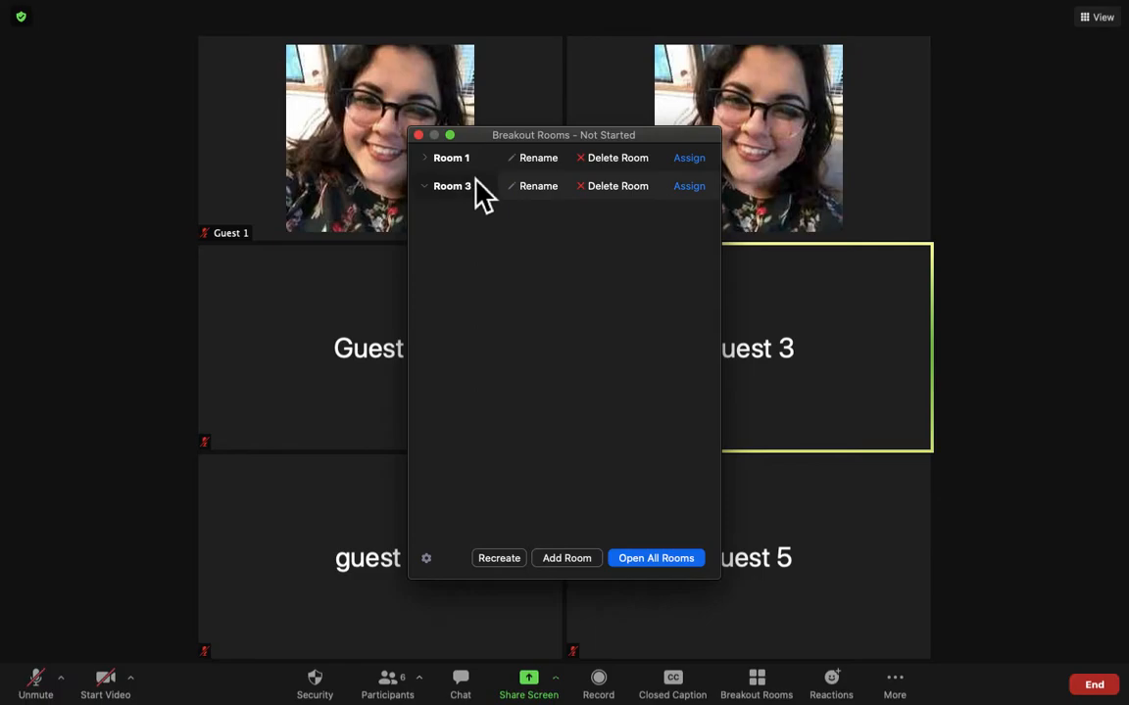
pyautogui.click(522, 165)
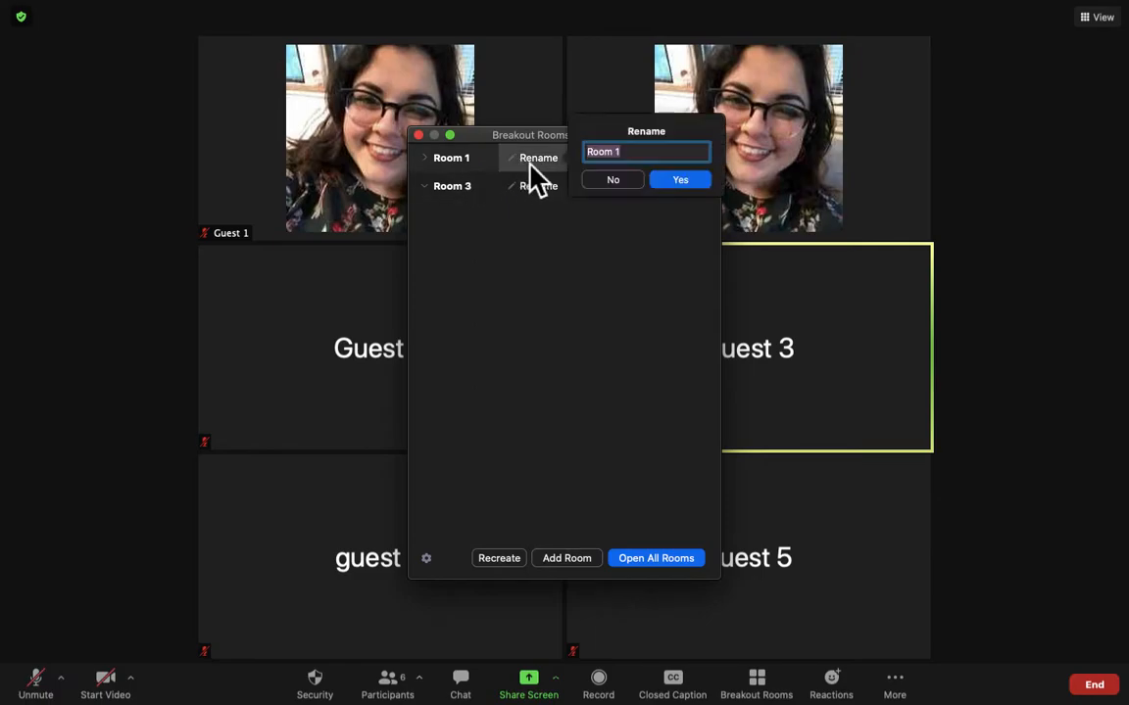
pyautogui.write('Ale 1')
pyautogui.click(680, 180)
pyautogui.click(534, 186)
pyautogui.write('Ale 2')
pyautogui.click(676, 209)
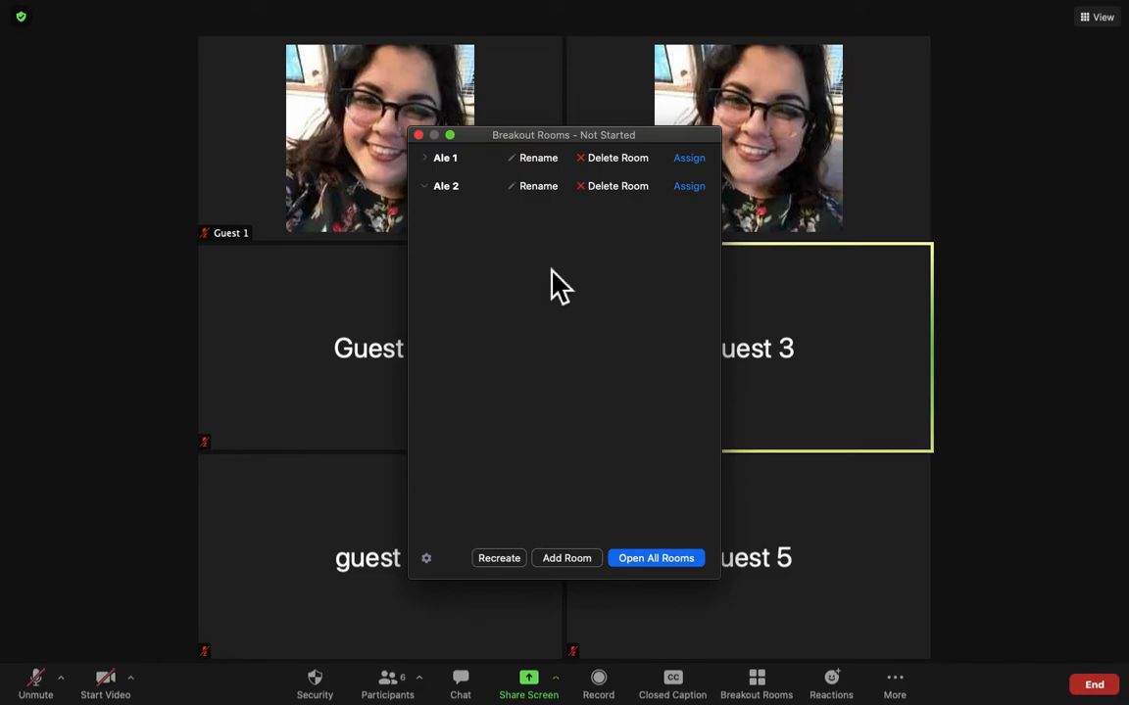
# - Assign Guest 1 and Guest 2 to breakout room Ale 1
pyautogui.click(688, 157)
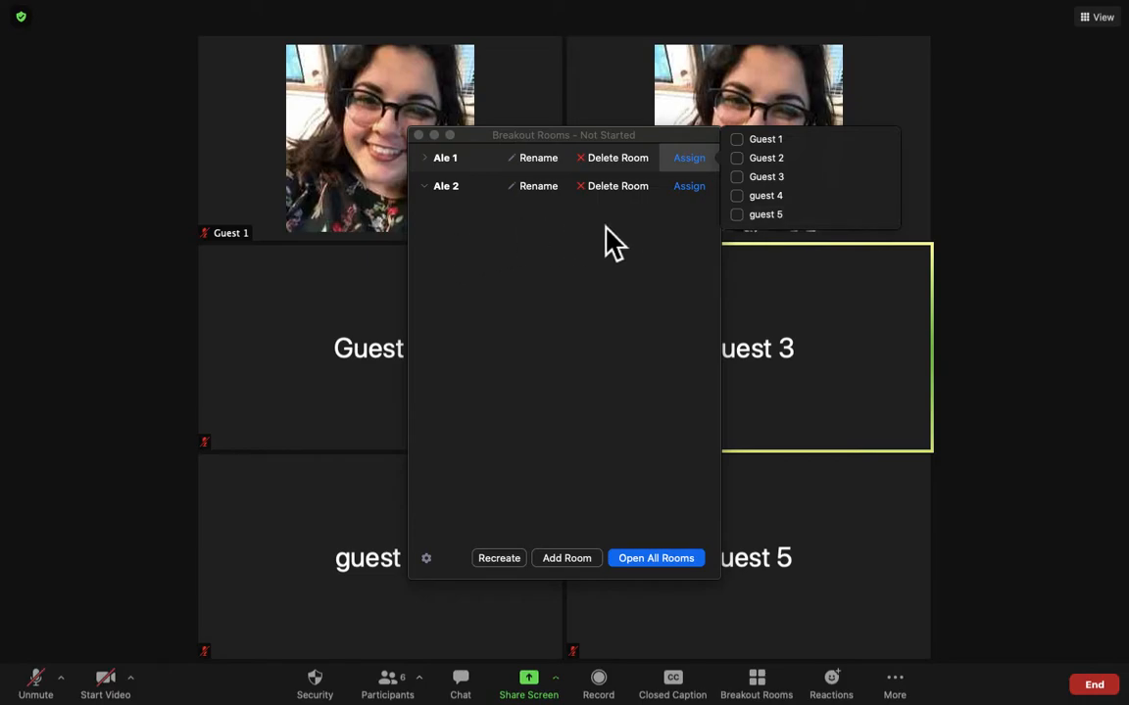
pyautogui.click(742, 142)
pyautogui.click(742, 161)
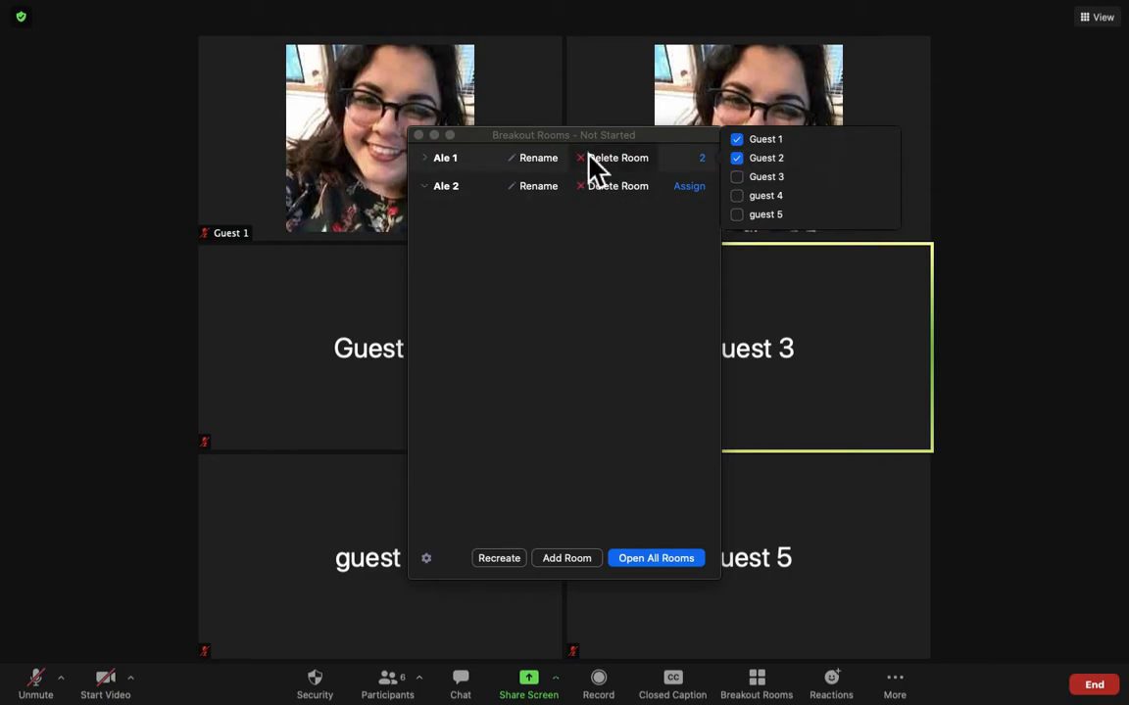
pyautogui.click(551, 286)
# - Assign Guest 3 and guest 4 to breakout room Ale 2
pyautogui.click(694, 187)
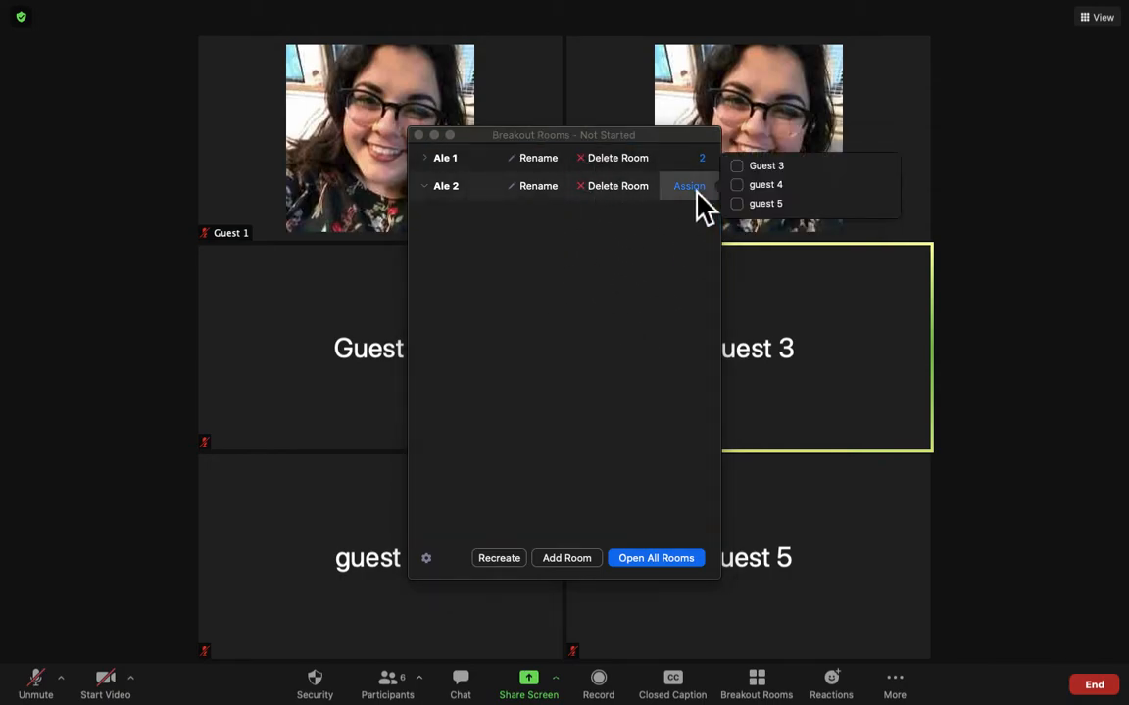
pyautogui.click(740, 170)
pyautogui.click(738, 185)
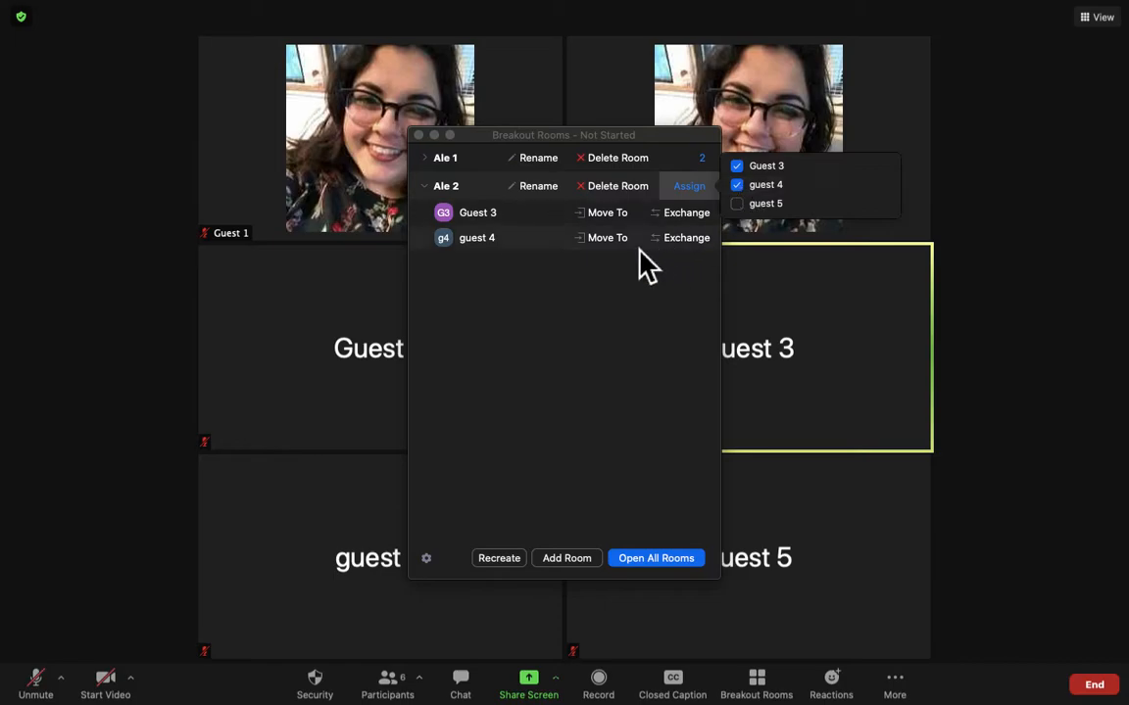
pyautogui.click(579, 353)
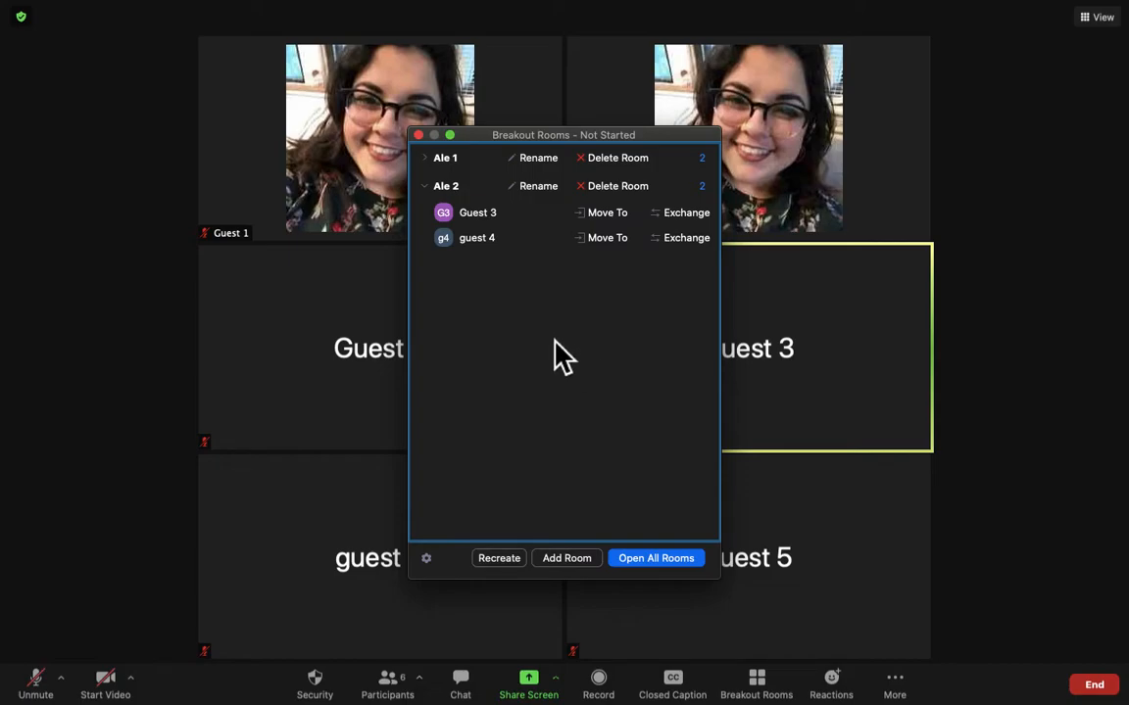
# - Enable automatically moving all assigned participants into breakout rooms, and set the rooms to auto close after 1 minute
pyautogui.click(425, 560)
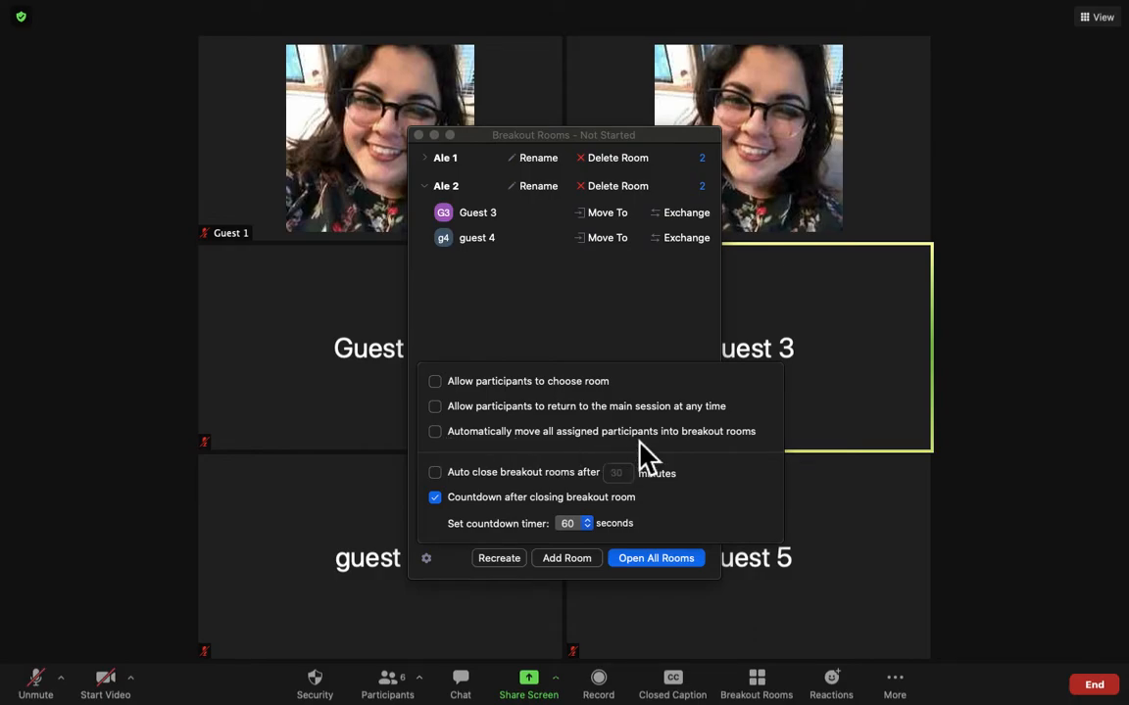
pyautogui.click(440, 437)
pyautogui.click(436, 475)
pyautogui.doubleClick(630, 476)
pyautogui.press('BackSpace')
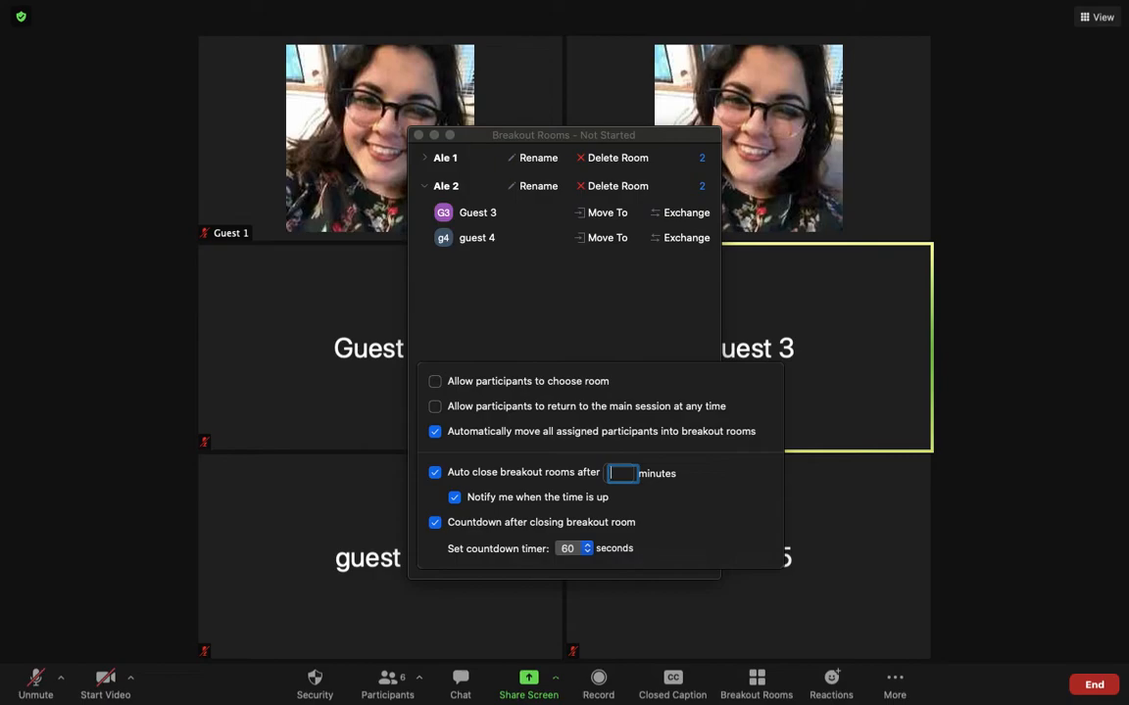
pyautogui.write('5')
pyautogui.press('BackSpace')
pyautogui.write('1')
# - Set the countdown timer after closing breakout rooms to 10 seconds and dismiss the options
pyautogui.click(582, 549)
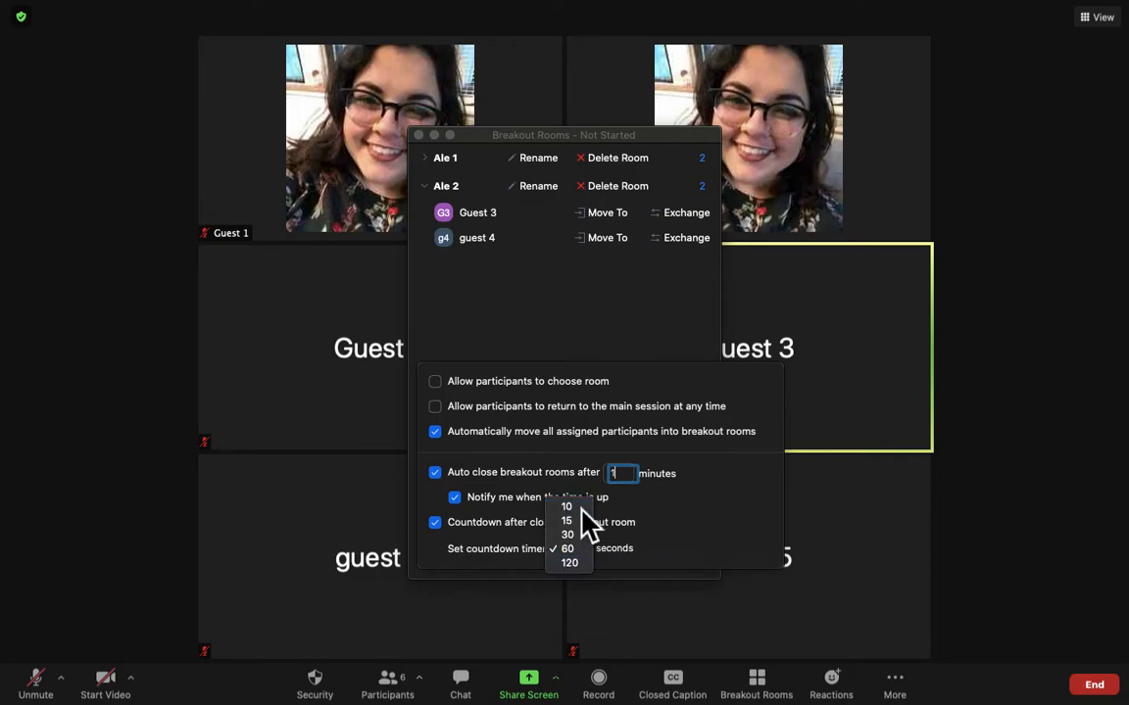
pyautogui.click(584, 508)
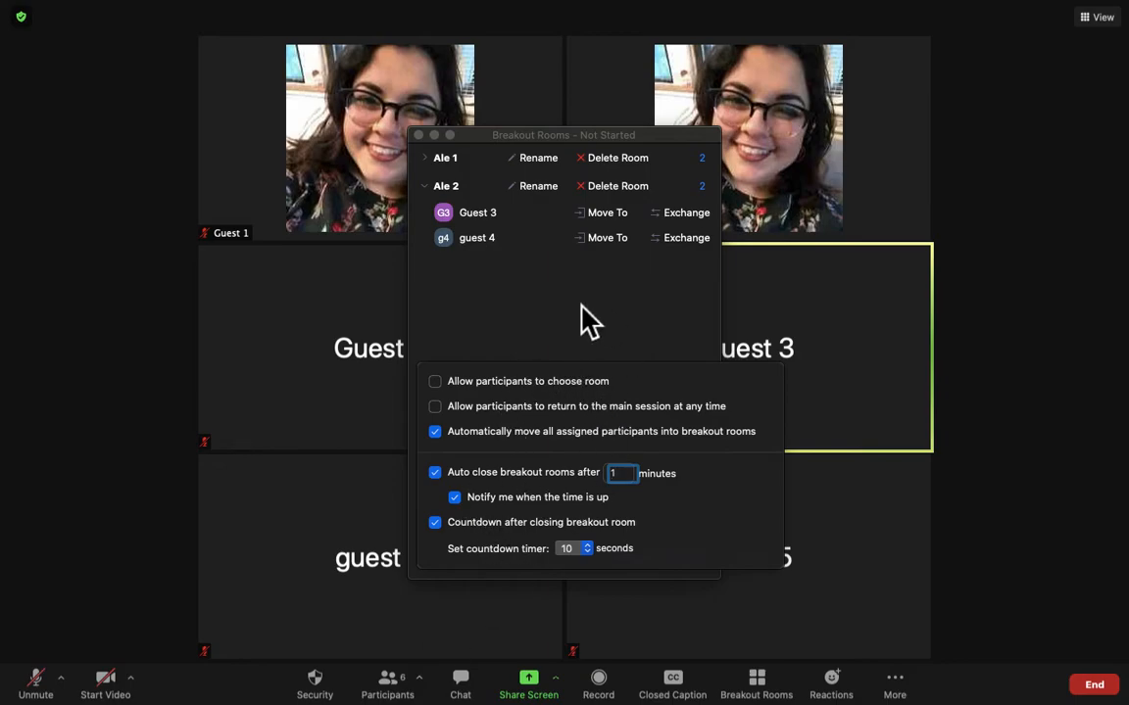
pyautogui.click(600, 338)
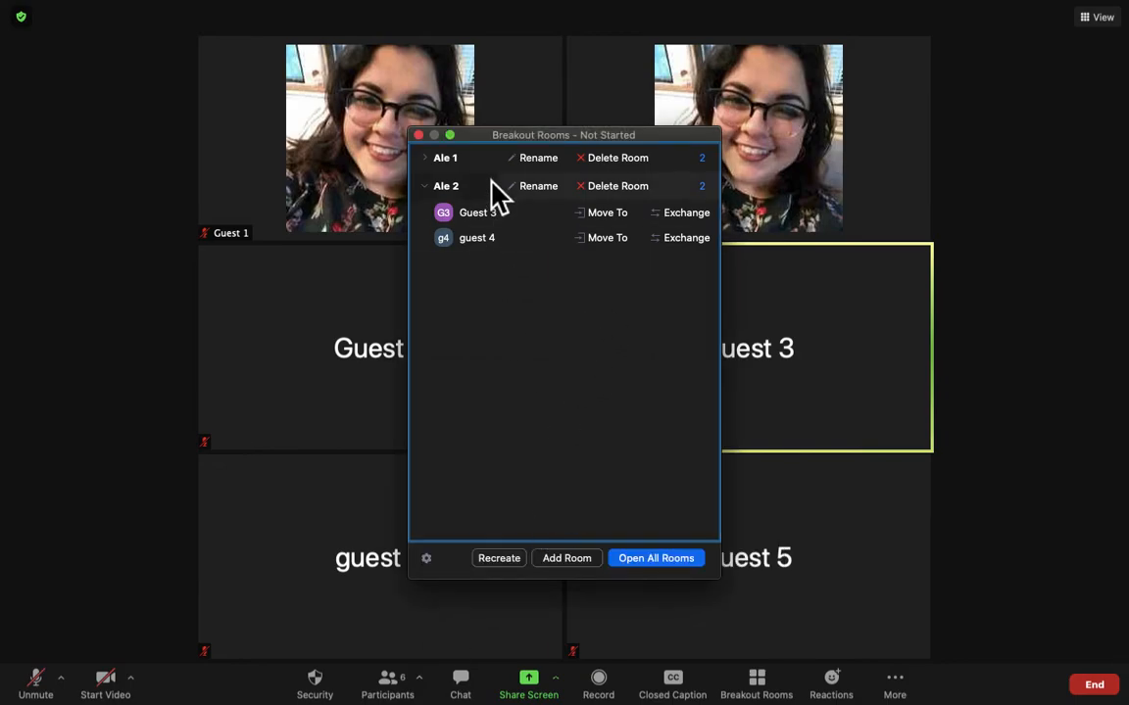
# - Close and reopen the Breakout Rooms window, and review its options
pyautogui.click(419, 135)
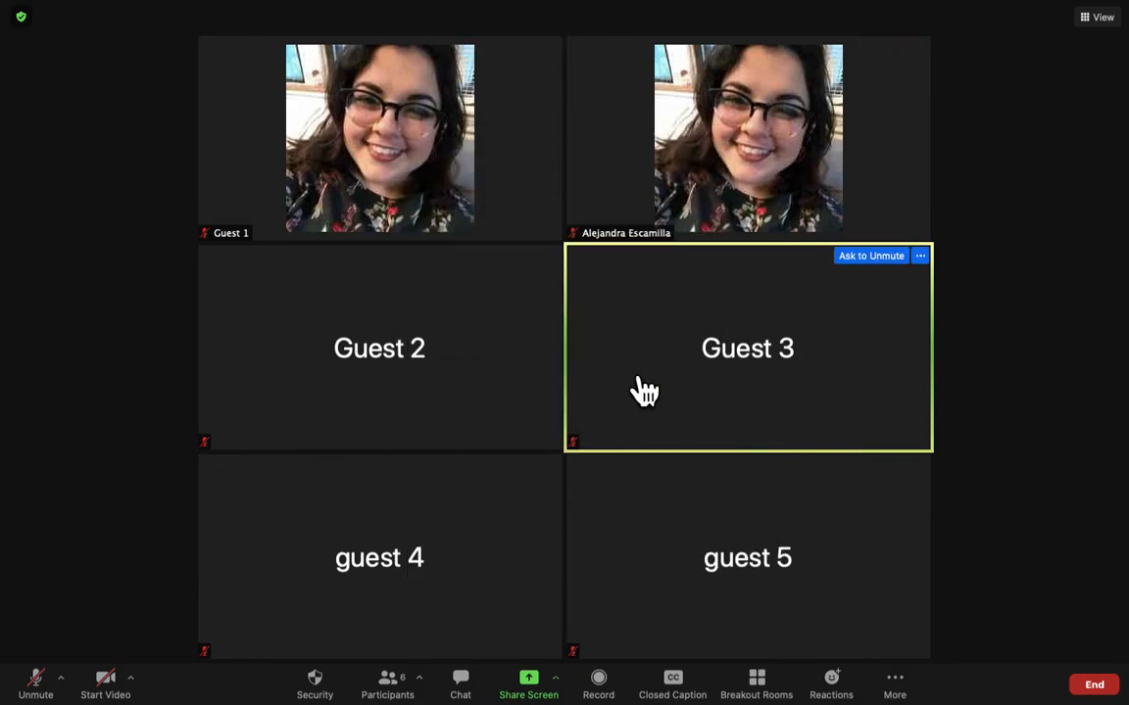
pyautogui.click(763, 685)
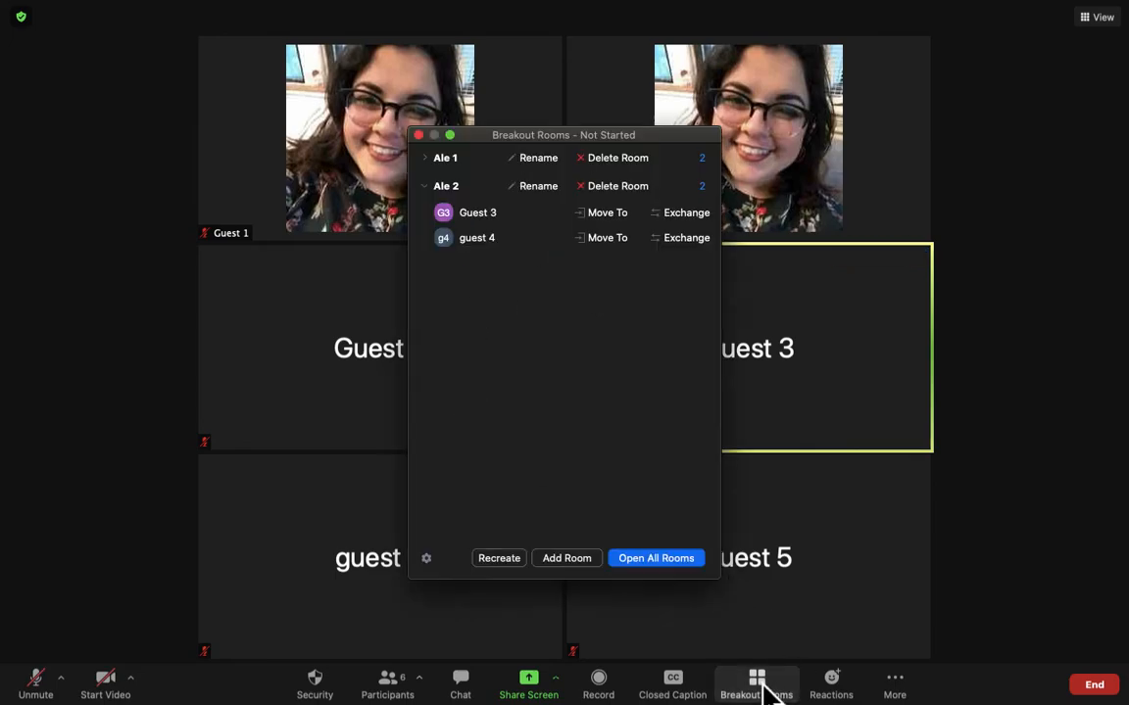
pyautogui.click(427, 558)
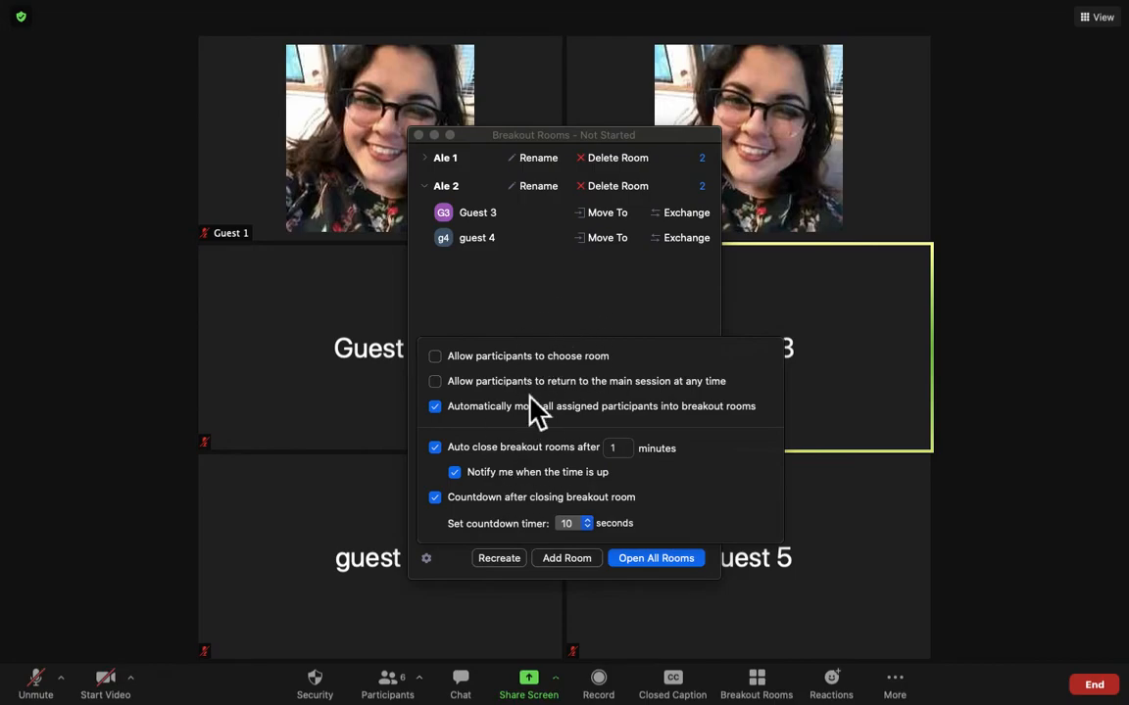
pyautogui.click(555, 304)
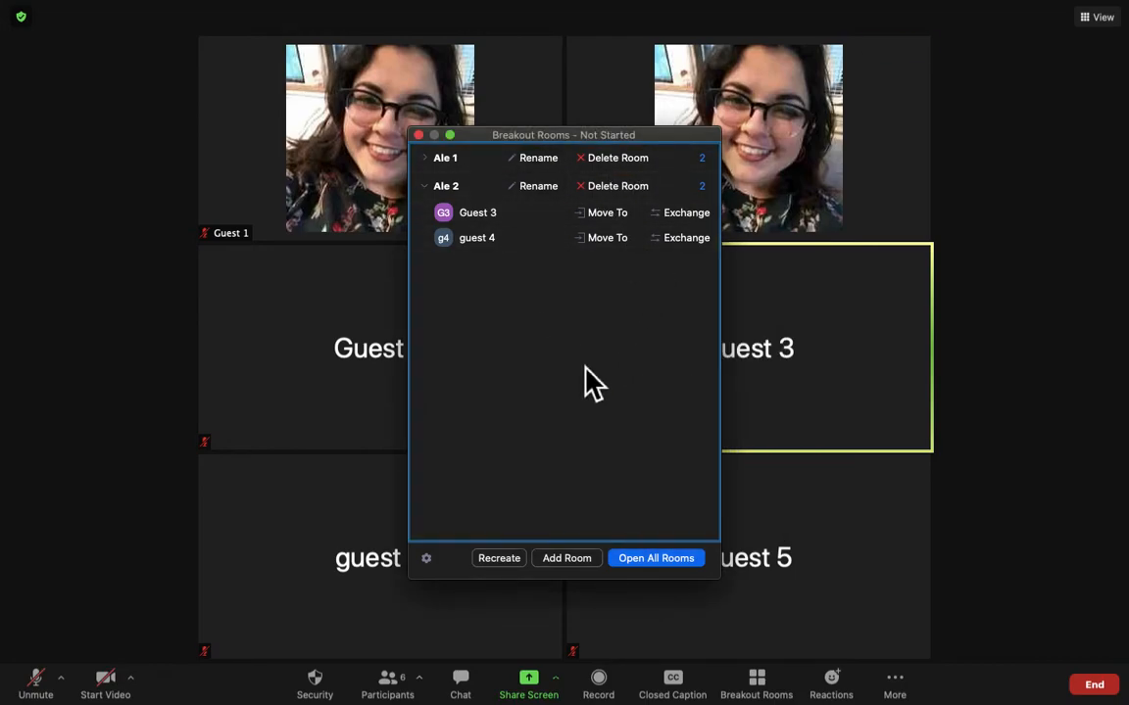
# - Open all breakout rooms and move the Breakout Rooms window around to view the main session
pyautogui.click(655, 563)
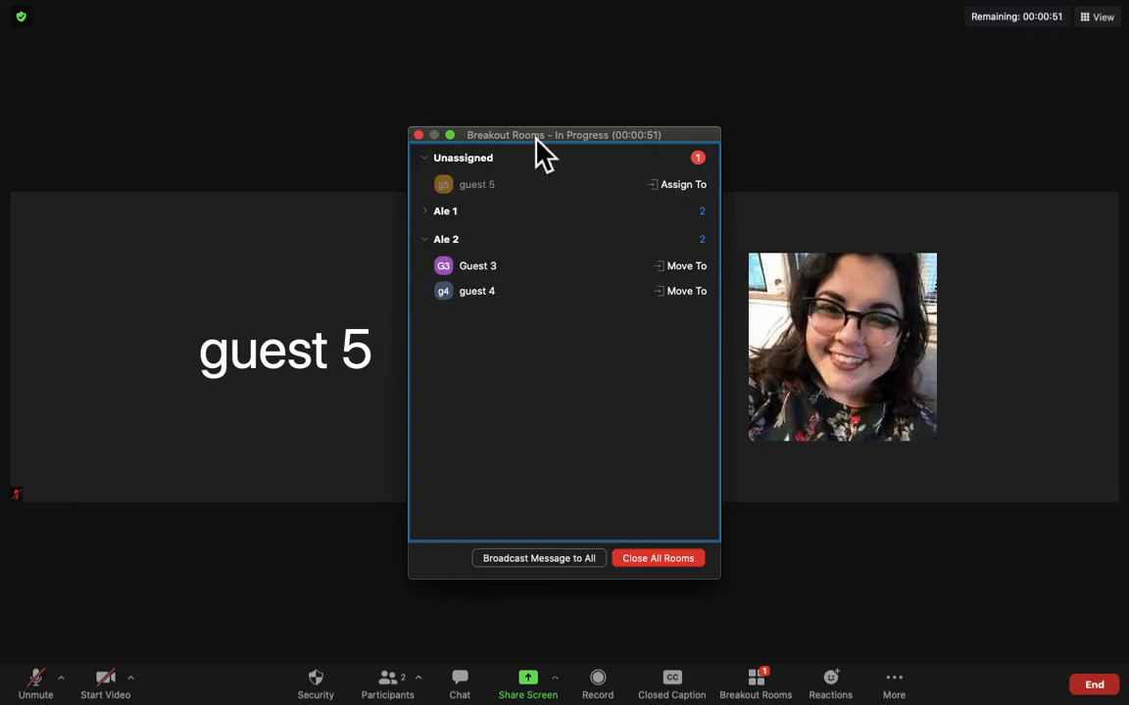
pyautogui.moveTo(537, 140); pyautogui.dragTo(795, 601)
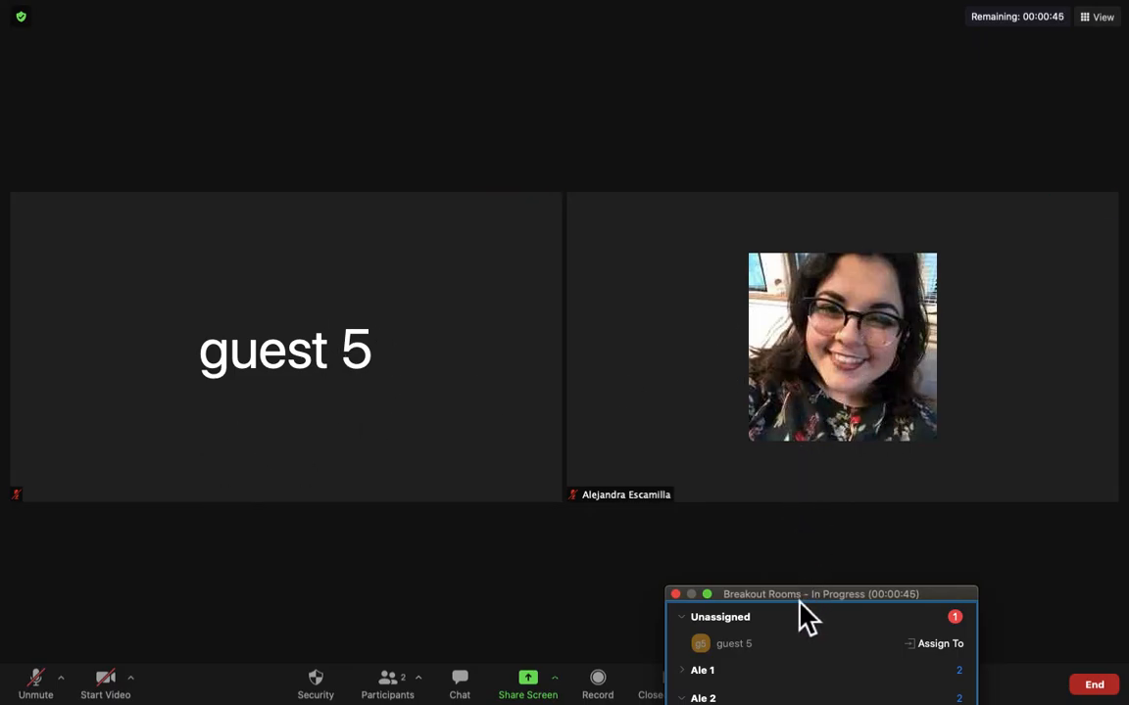
pyautogui.moveTo(799, 600); pyautogui.dragTo(502, 96)
# - Bring up the breakout room list, expand Ale 1 and join that room
pyautogui.click(759, 676)
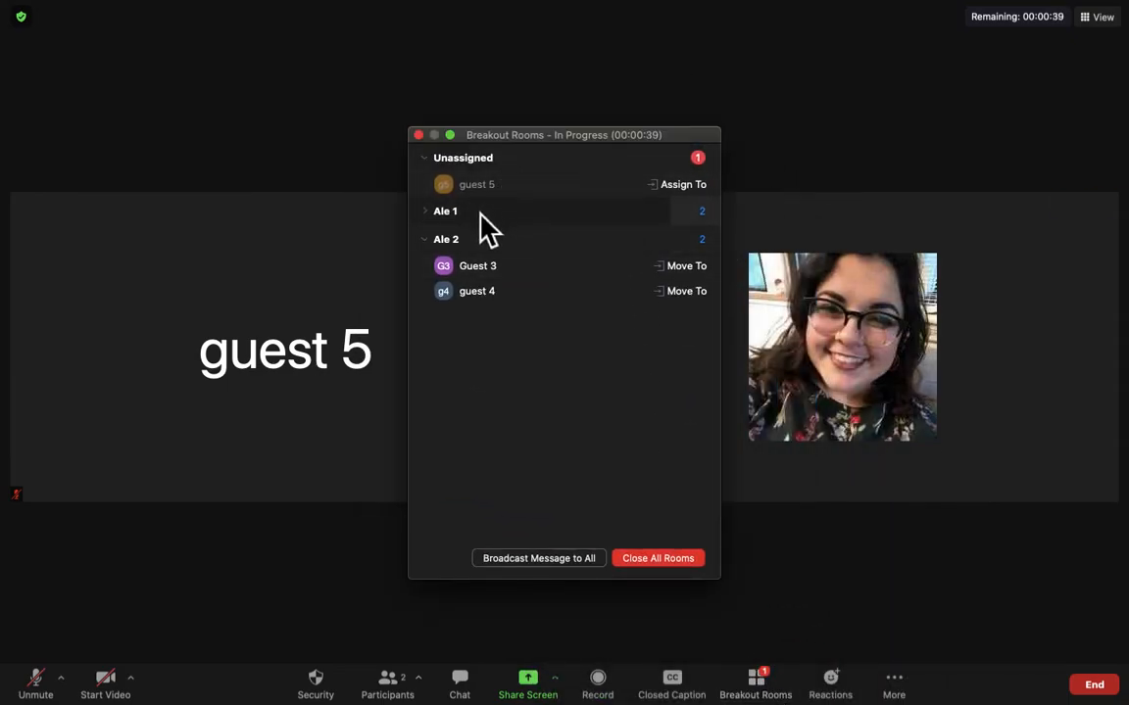
pyautogui.click(478, 213)
pyautogui.click(698, 212)
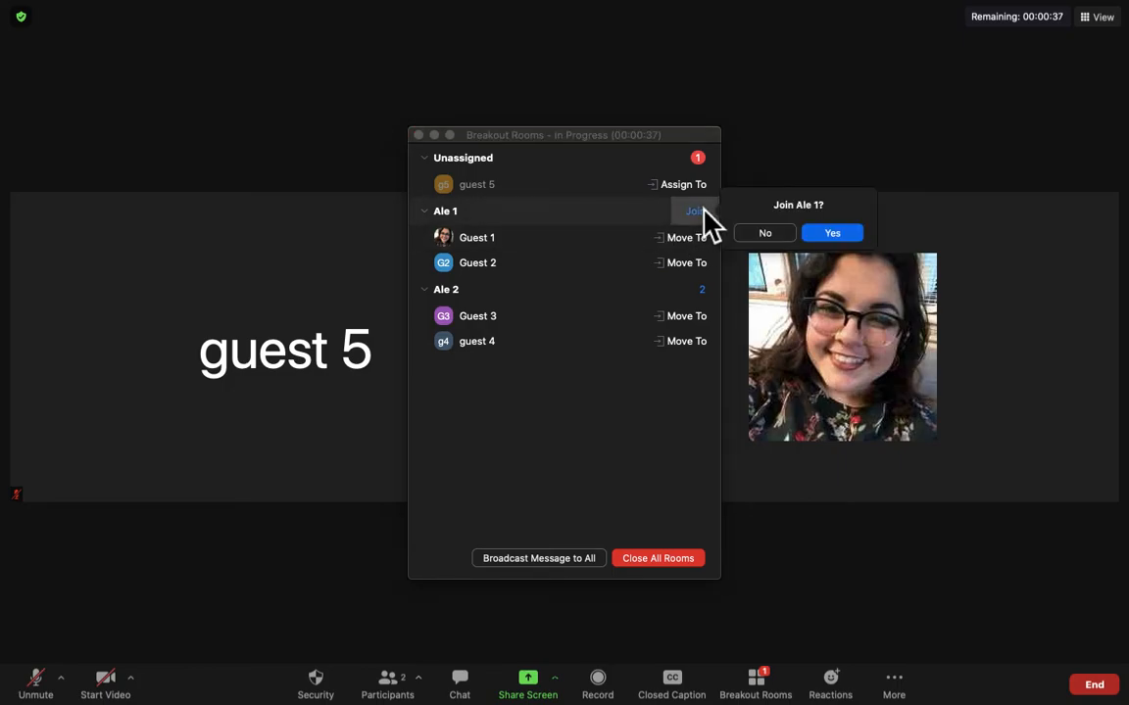
pyautogui.click(832, 235)
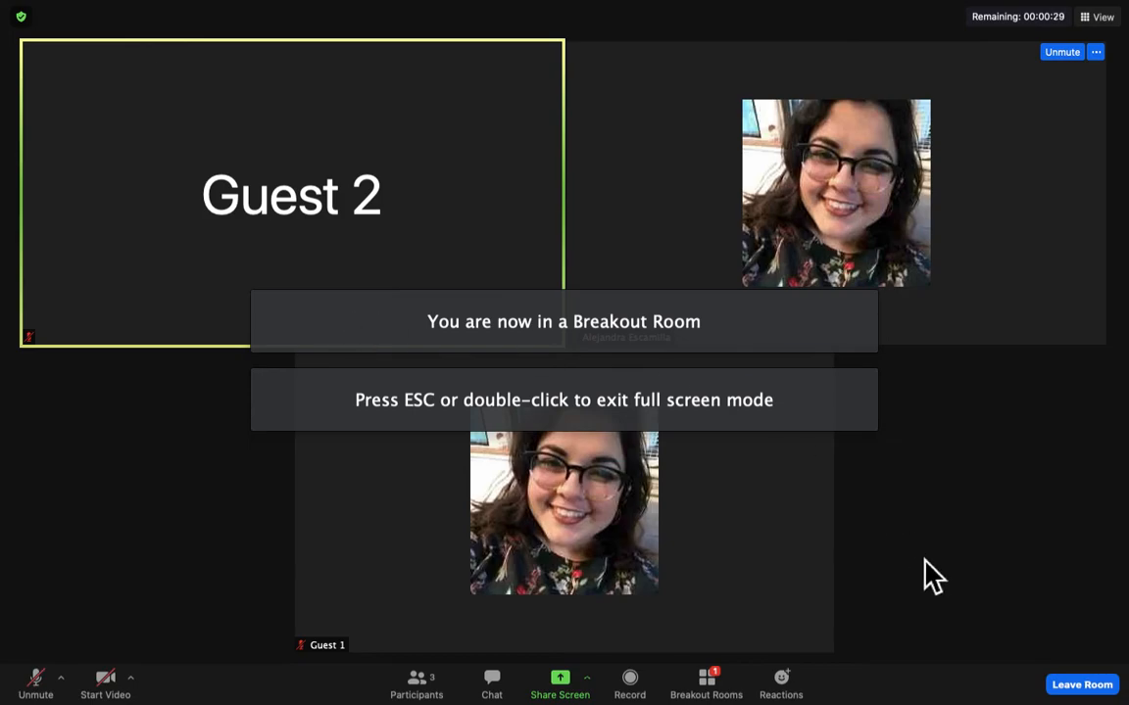
# - Switch from breakout room Ale 1 to Ale 2 by joining it from the room list
pyautogui.click(711, 688)
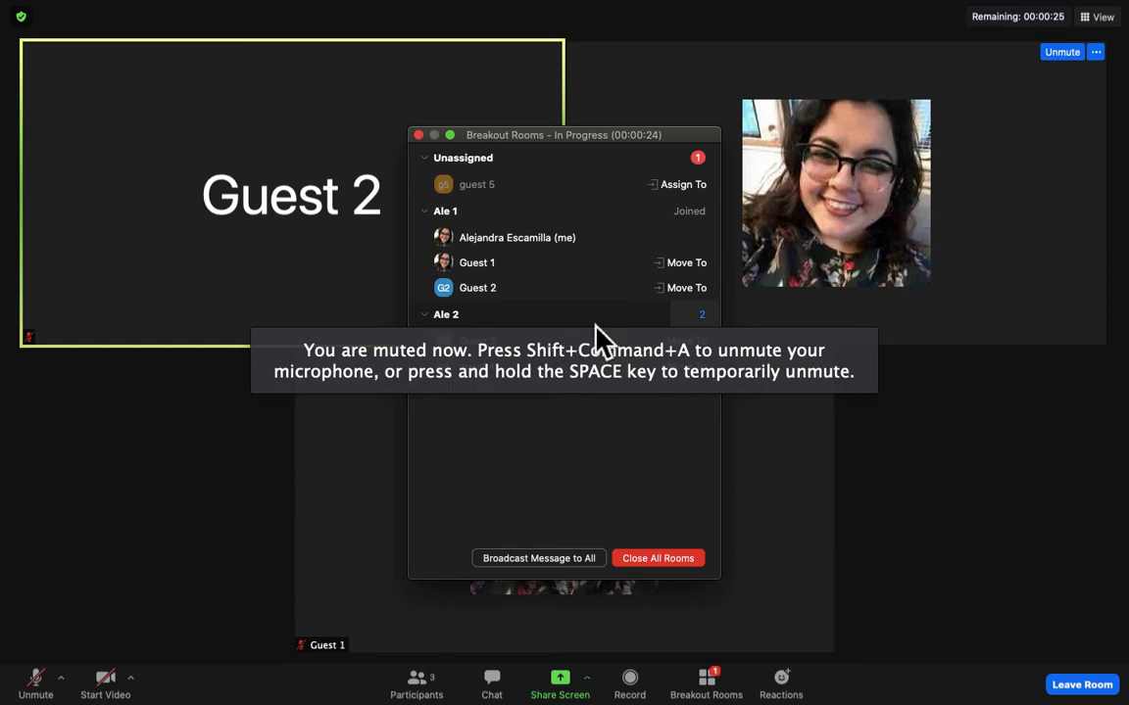
pyautogui.click(699, 318)
pyautogui.click(833, 339)
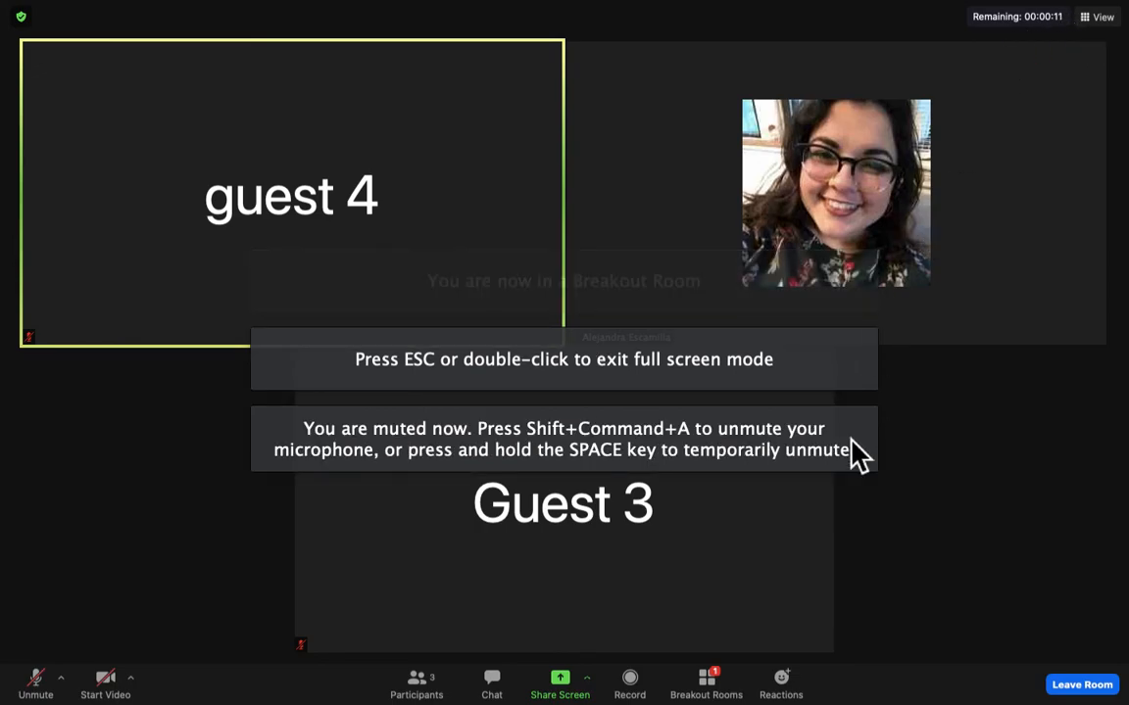
# - Look at the options for leaving the room without choosing one, and close all breakout rooms when their time is up
pyautogui.click(1082, 686)
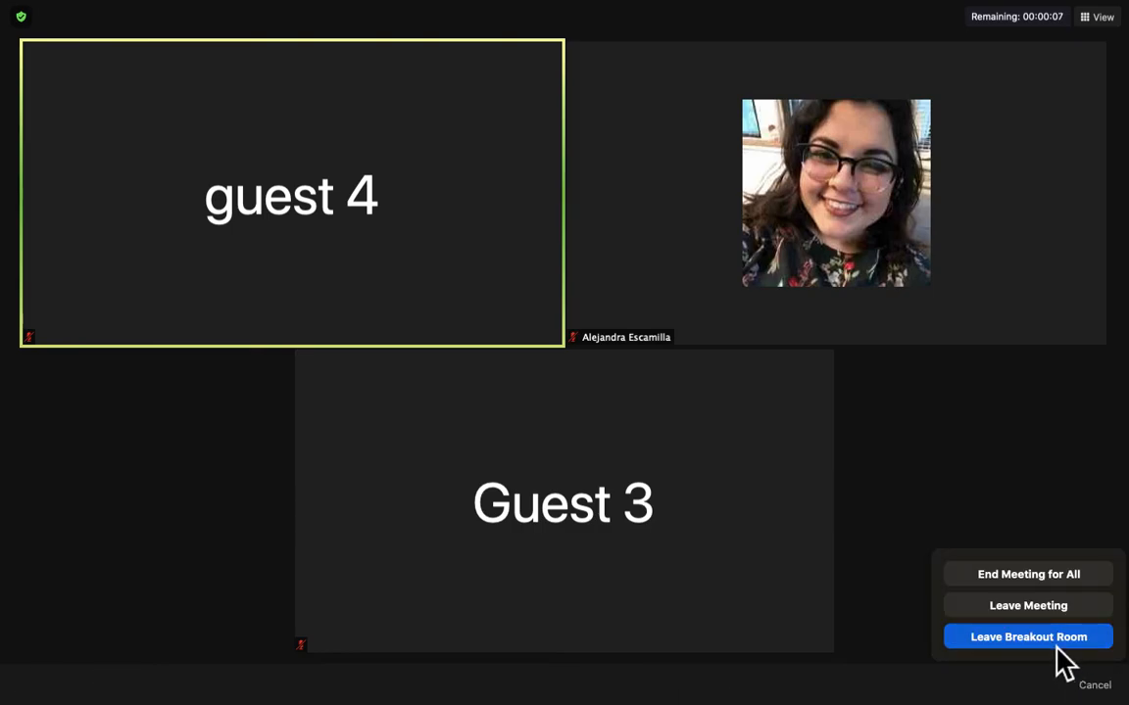
pyautogui.click(931, 514)
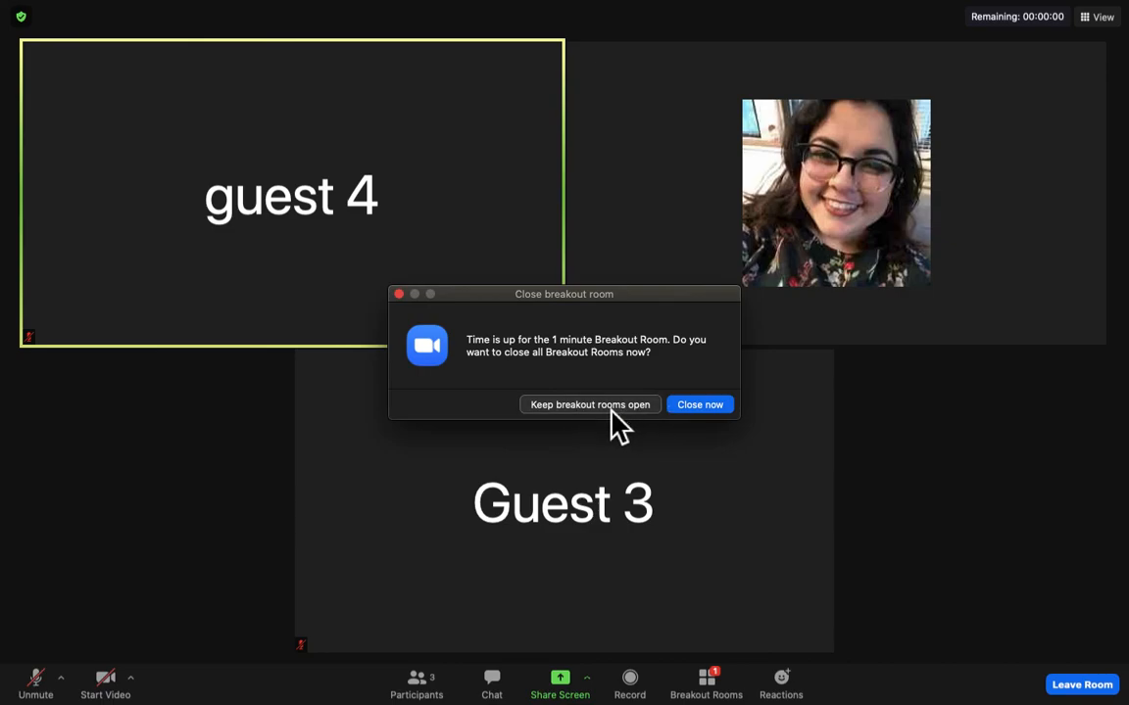
pyautogui.click(701, 414)
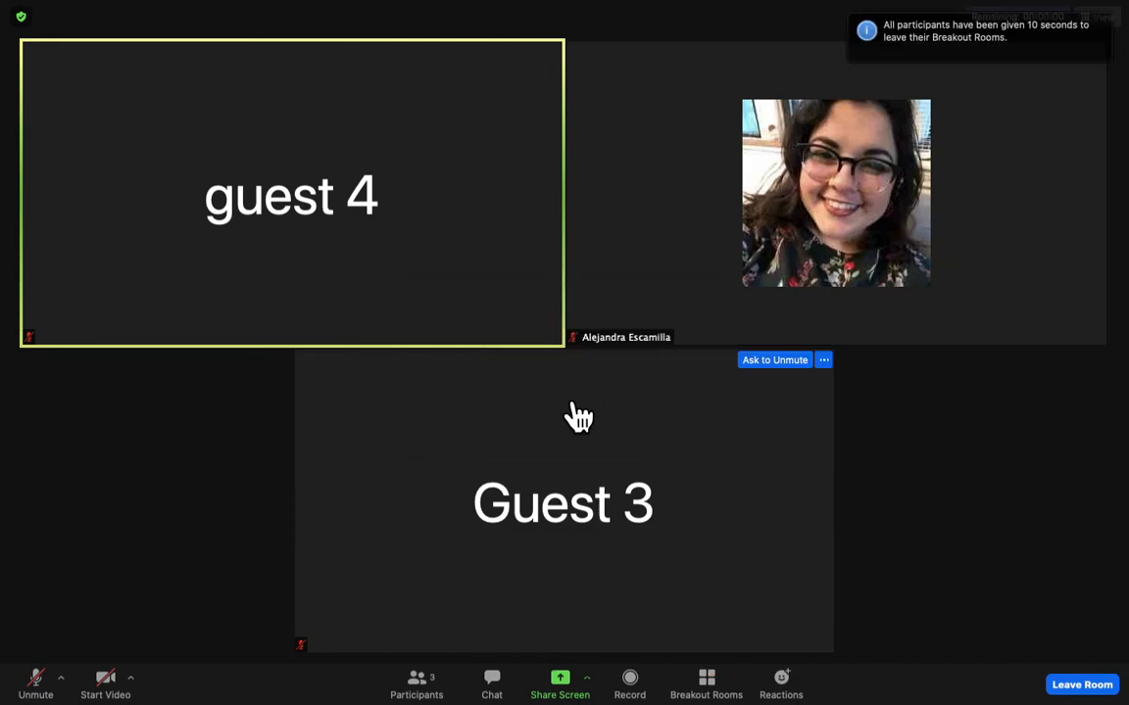
# - Exit full-screen mode and reopen the breakout room options to review them
pyautogui.press('Escape')
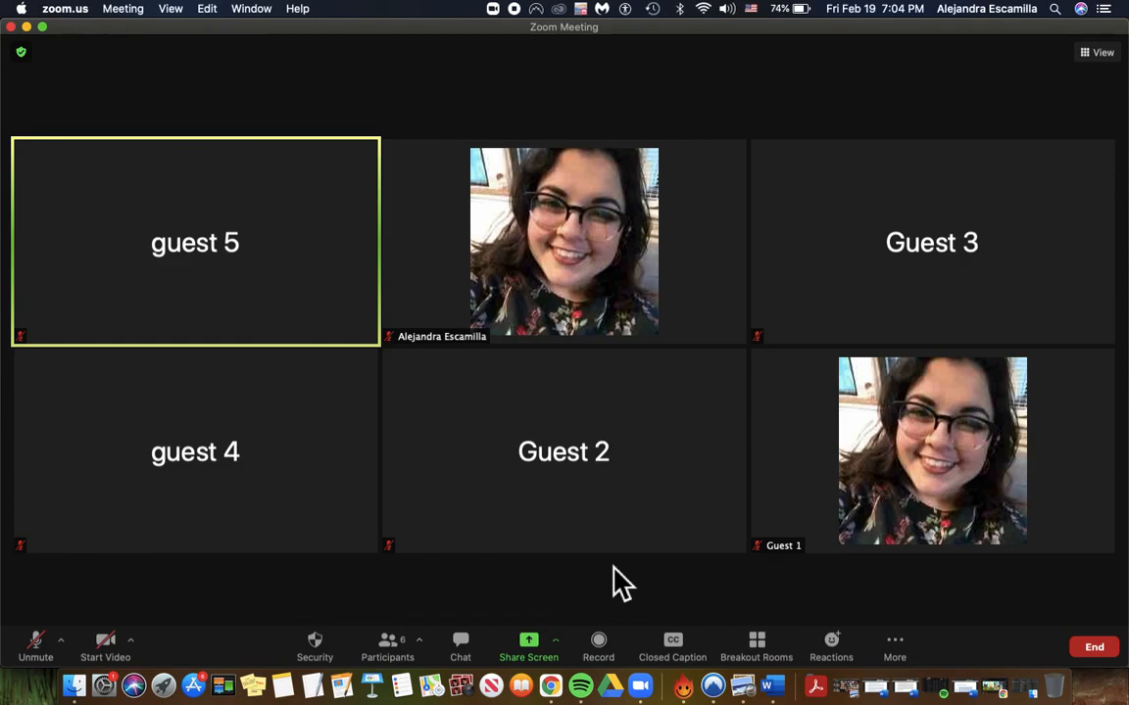
pyautogui.click(762, 651)
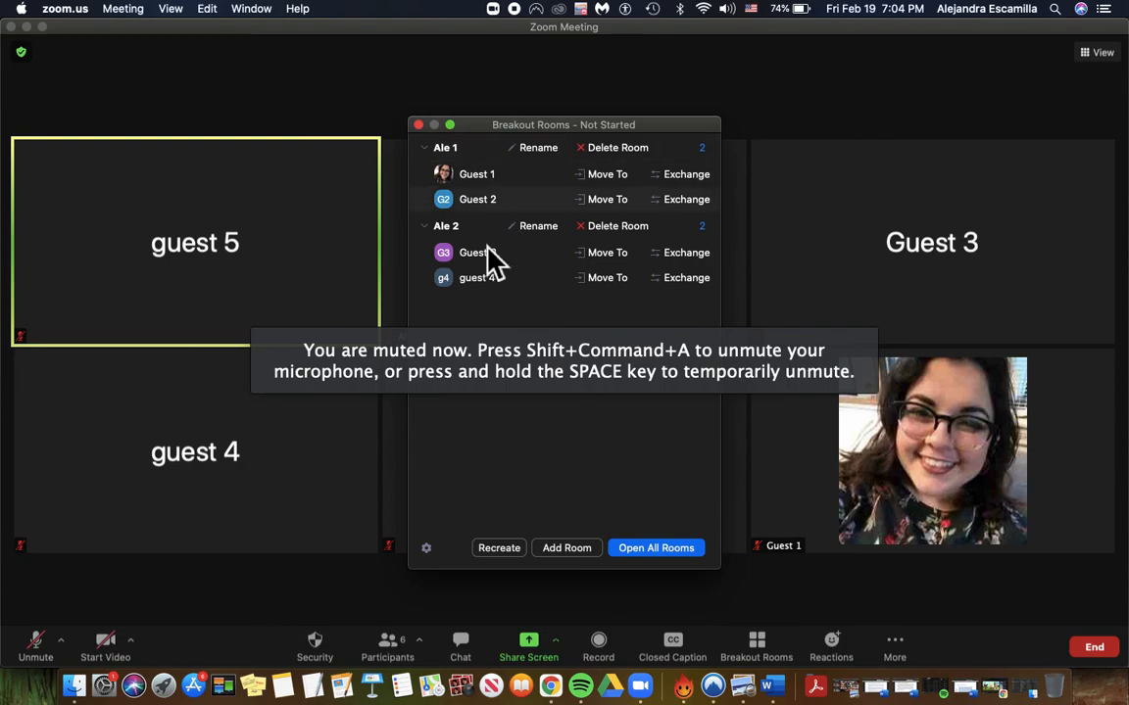
pyautogui.click(427, 548)
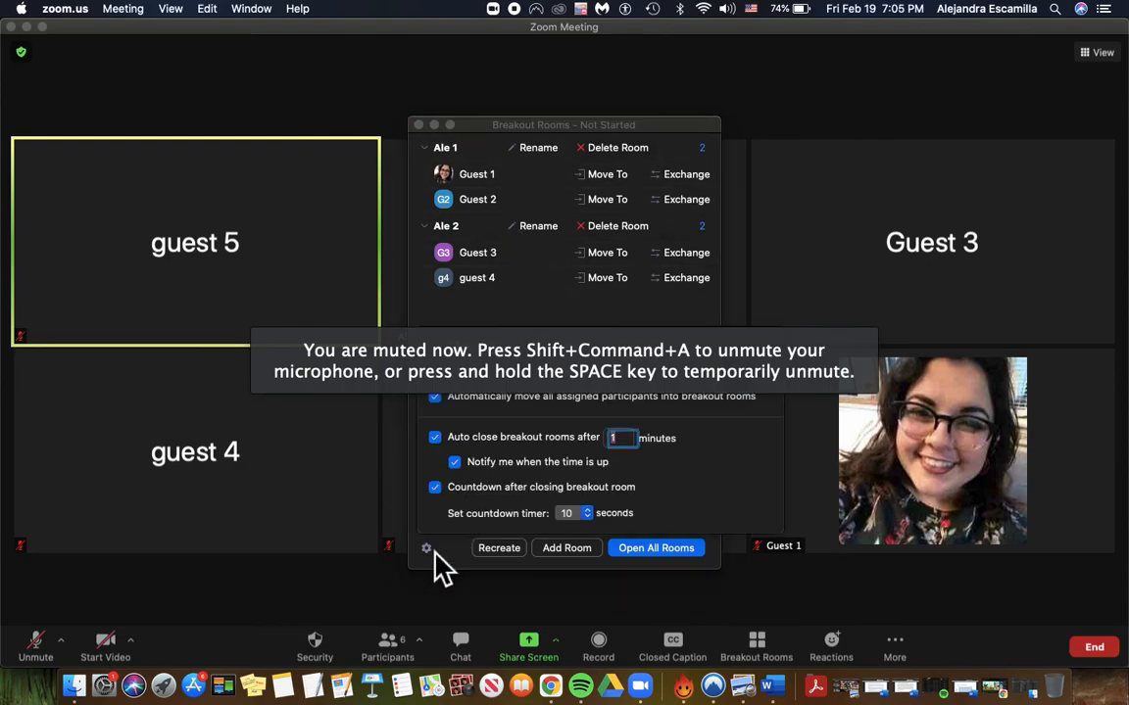